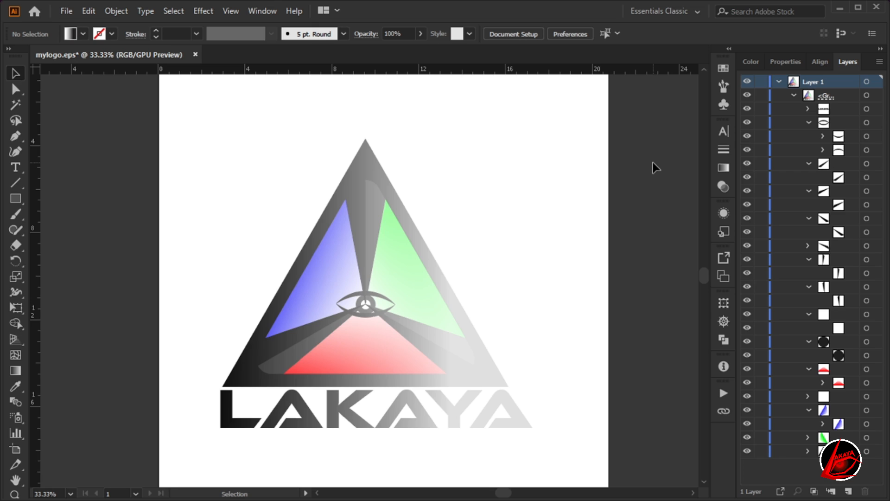
# Examine the opacity mask applied to the faded logo group in its transparency settings
pyautogui.scroll(-1, 656, 168)
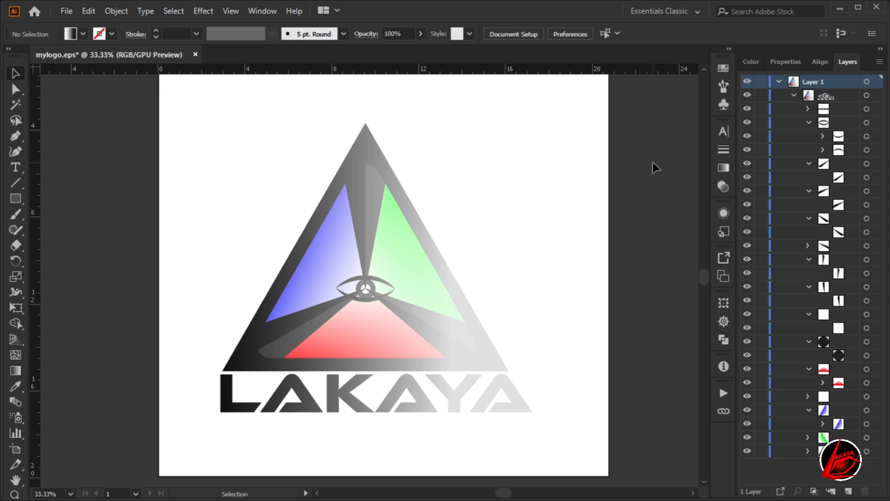
pyautogui.click(725, 174)
pyautogui.click(726, 176)
pyautogui.click(723, 186)
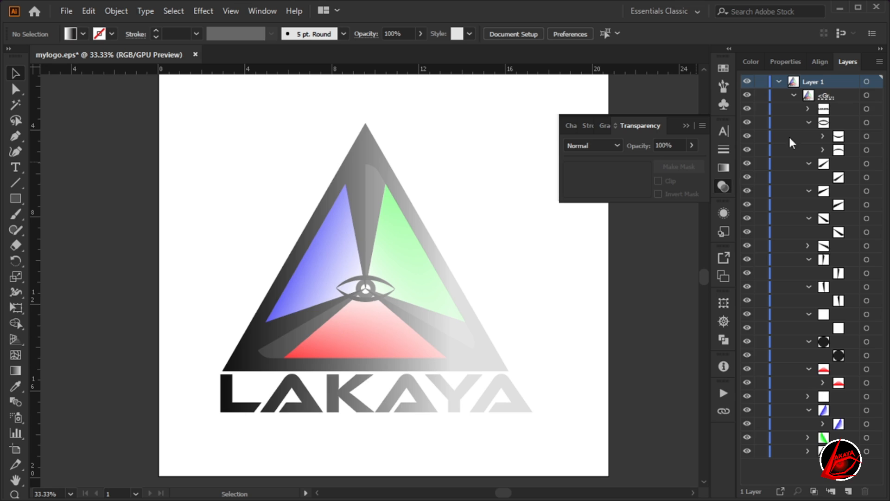
pyautogui.click(779, 81)
pyautogui.moveTo(265, 183); pyautogui.dragTo(298, 257)
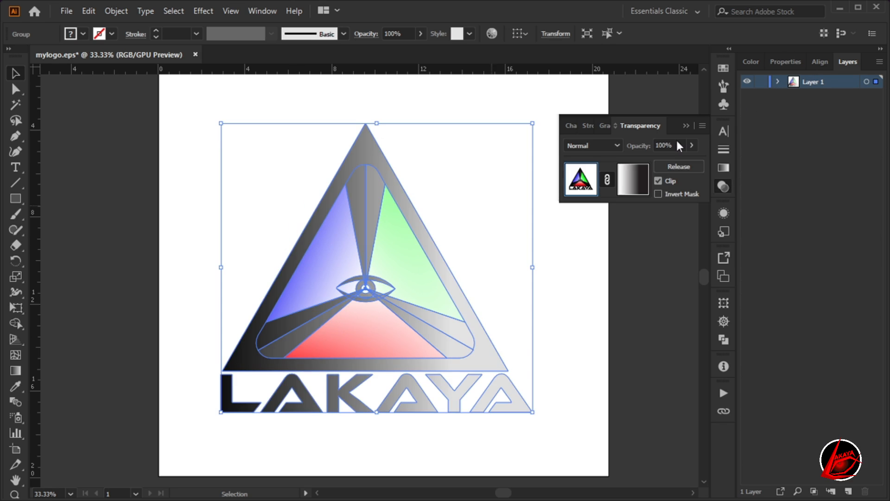
pyautogui.click(686, 126)
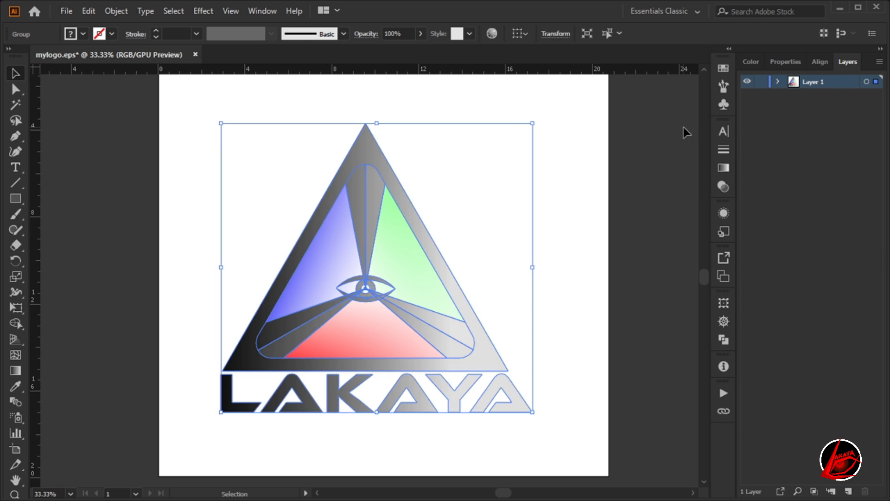
pyautogui.click(589, 259)
pyautogui.scroll(-1, 589, 259)
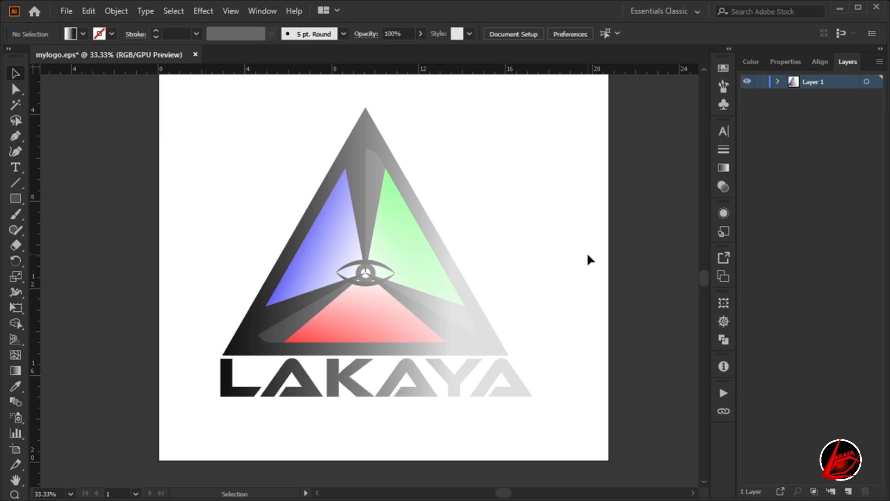
# Shift the faded logo slightly up and to the left on the artboard
pyautogui.moveTo(349, 225); pyautogui.dragTo(348, 216)
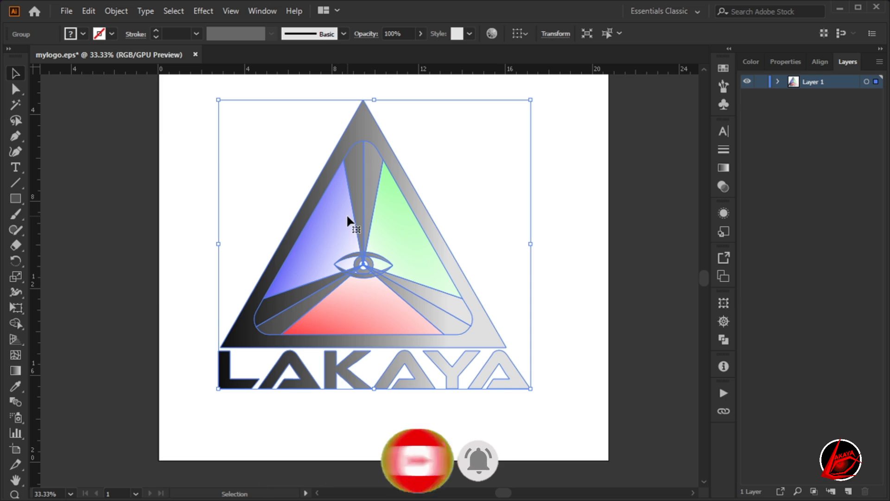
pyautogui.scroll(1, 348, 221)
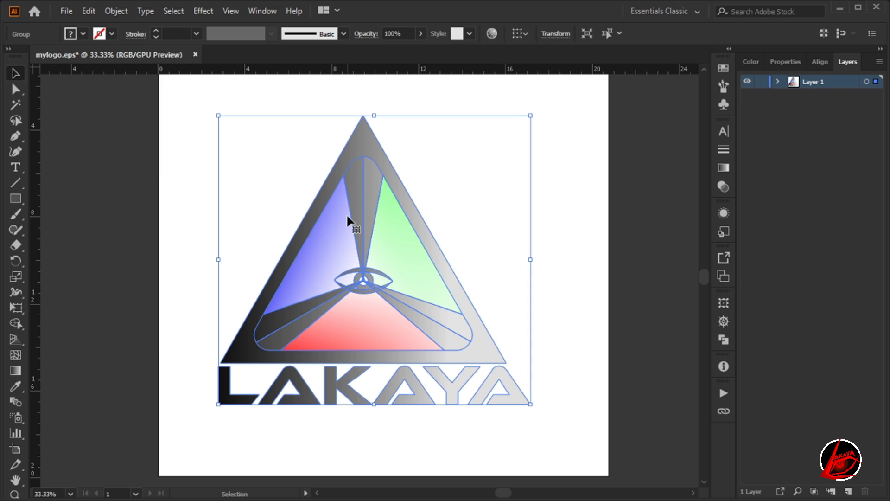
pyautogui.scroll(1, 347, 218)
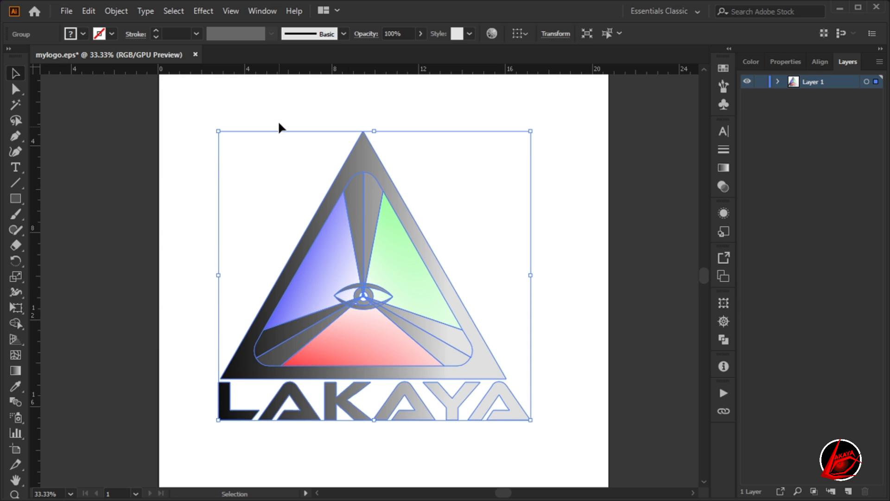
pyautogui.click(270, 108)
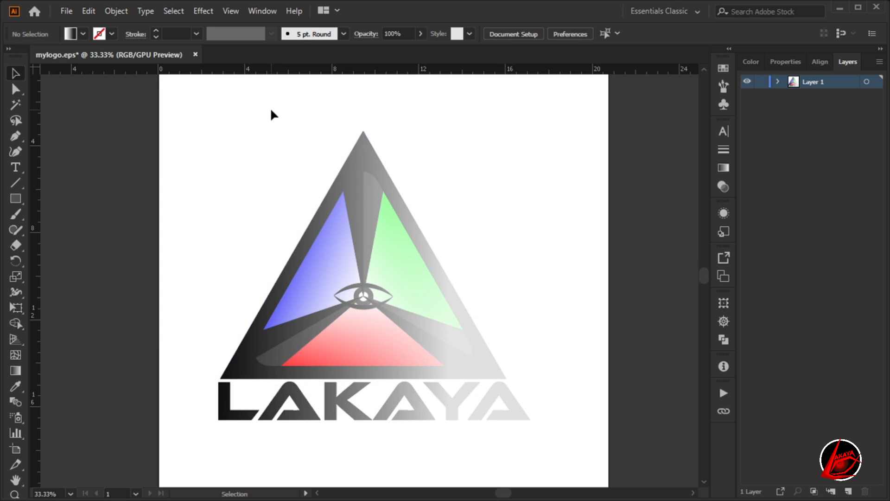
pyautogui.scroll(-1, 272, 114)
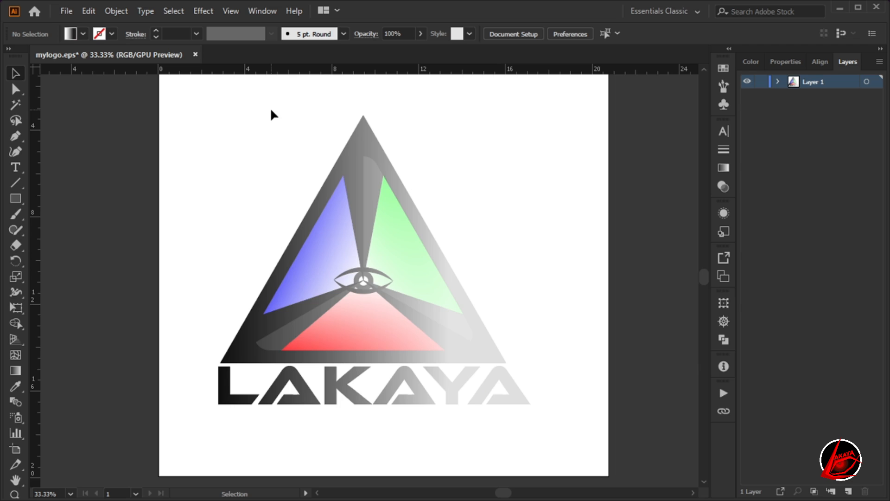
pyautogui.scroll(1, 272, 112)
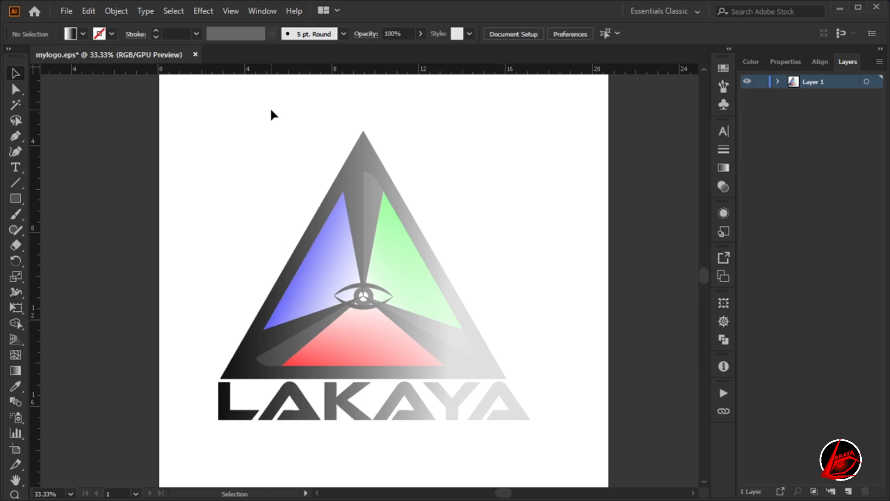
pyautogui.scroll(-1, 272, 111)
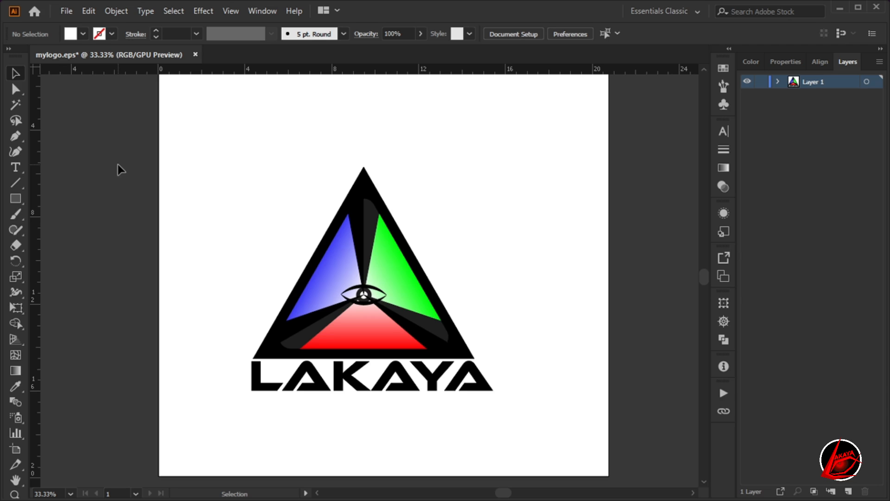
# Move the full-color LAKAYA logo up slightly toward the middle of the artboard
pyautogui.scroll(-1, 176, 195)
pyautogui.scroll(2, 262, 246)
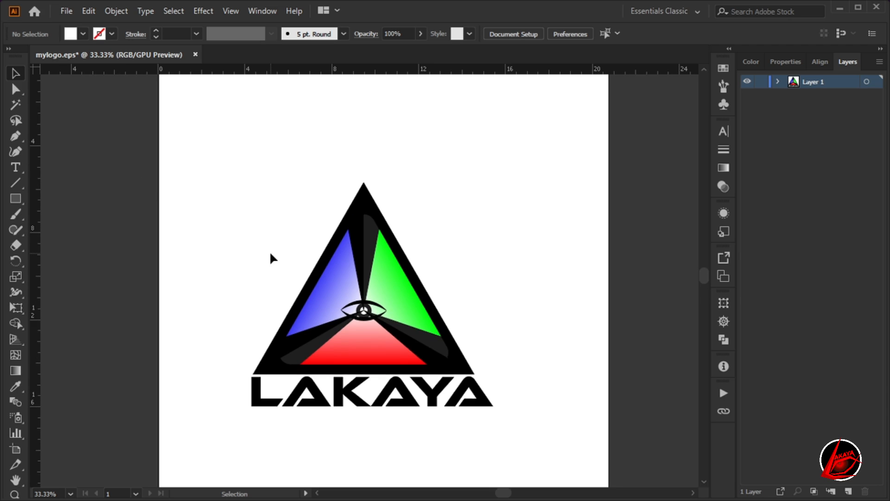
pyautogui.moveTo(272, 249); pyautogui.dragTo(501, 417)
pyautogui.click(508, 163)
pyautogui.moveTo(390, 253); pyautogui.dragTo(391, 220)
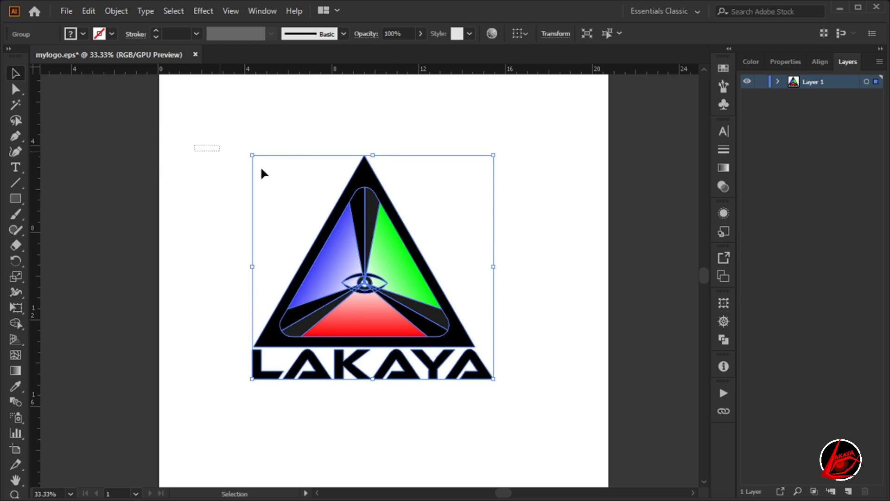
pyautogui.click(570, 259)
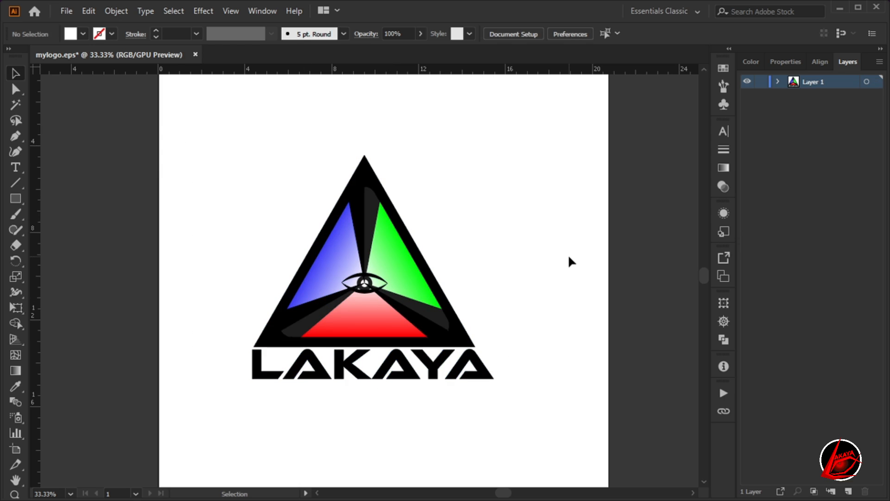
# Examine the structure of the logo group in Layer 1 by selecting its individual nested parts
pyautogui.click(346, 226)
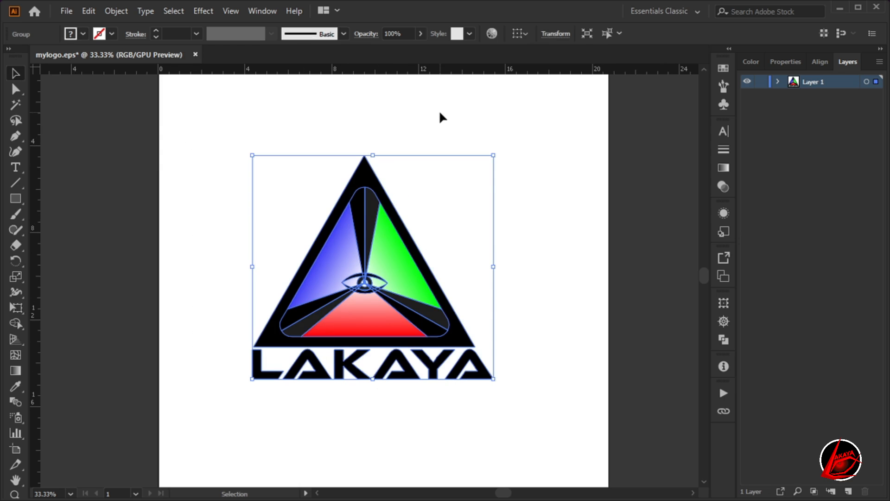
pyautogui.click(779, 82)
pyautogui.click(793, 95)
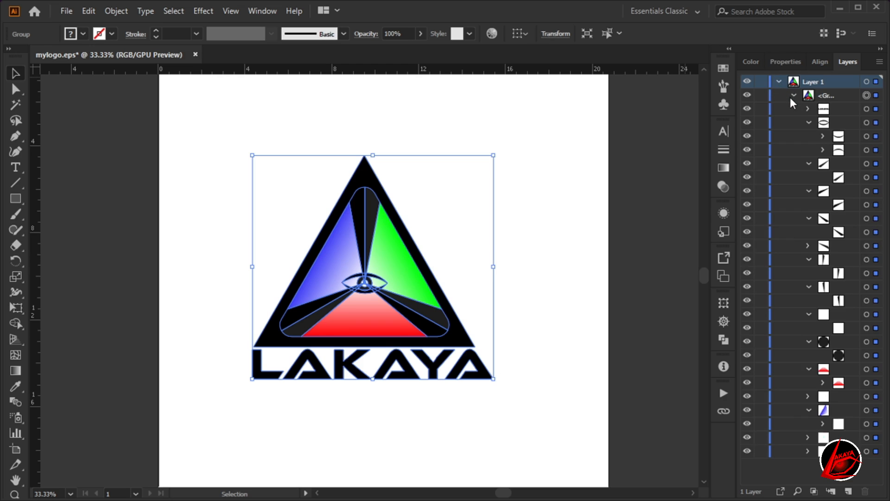
pyautogui.click(867, 122)
pyautogui.click(867, 150)
pyautogui.click(867, 191)
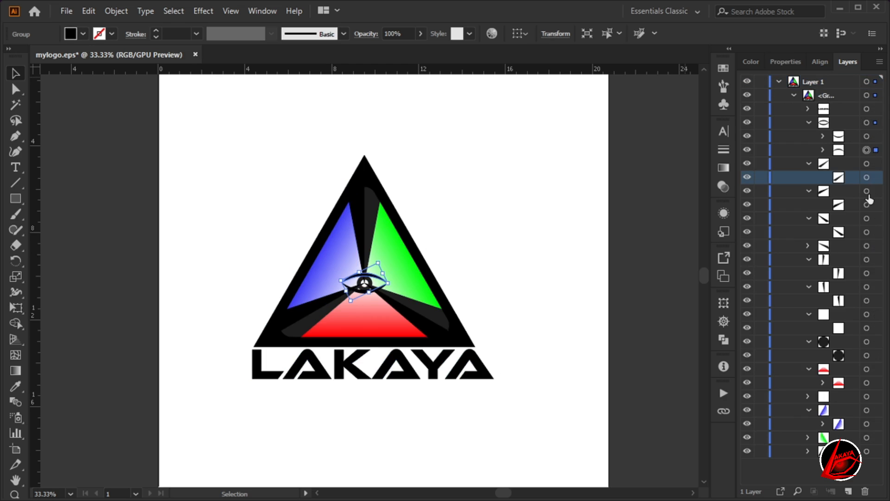
pyautogui.click(793, 96)
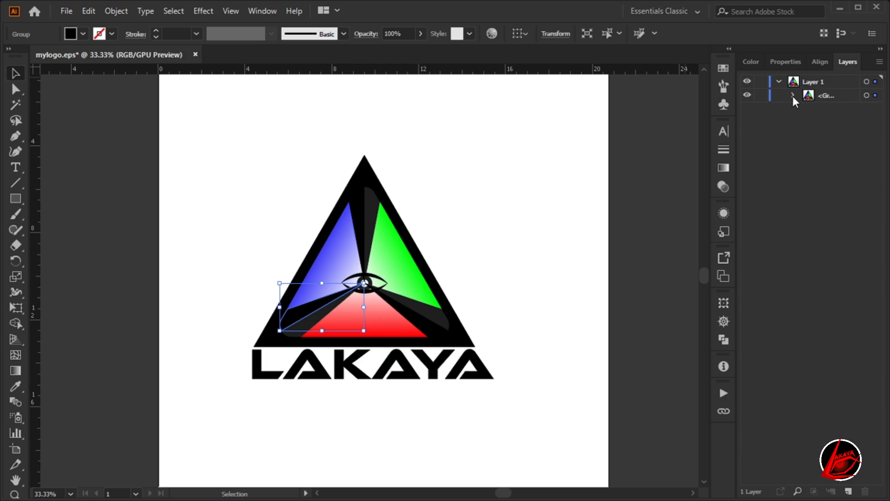
# Ungroup the entire logo group inside Layer 1
pyautogui.click(867, 95)
pyautogui.click(116, 11)
pyautogui.click(150, 81)
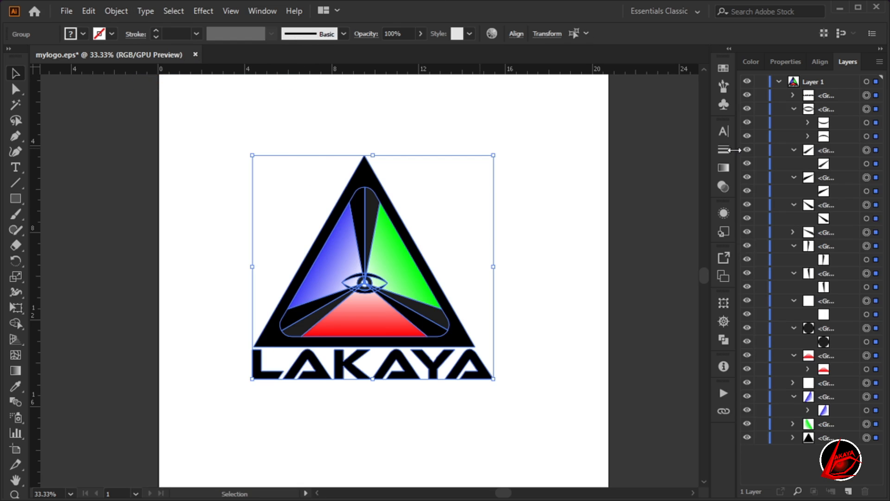
# Select single pieces of the ungrouped logo to check that each can be picked separately
pyautogui.click(560, 277)
pyautogui.click(364, 225)
pyautogui.click(417, 322)
pyautogui.click(311, 304)
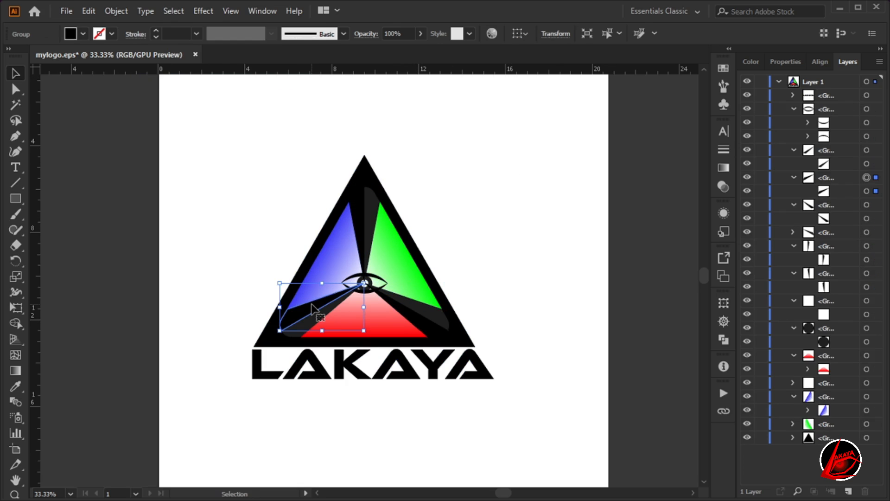
pyautogui.click(218, 165)
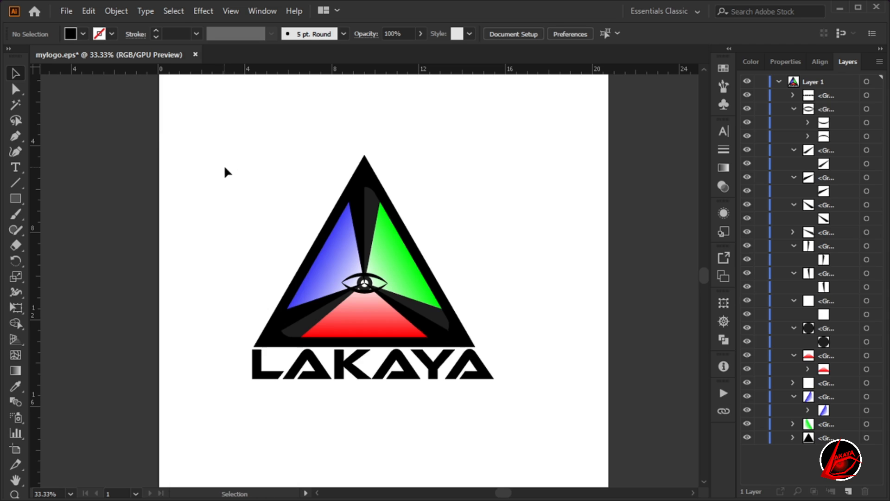
# Select all the logo pieces, including the LAKAYA lettering, and combine them into one group
pyautogui.moveTo(197, 137); pyautogui.dragTo(482, 395)
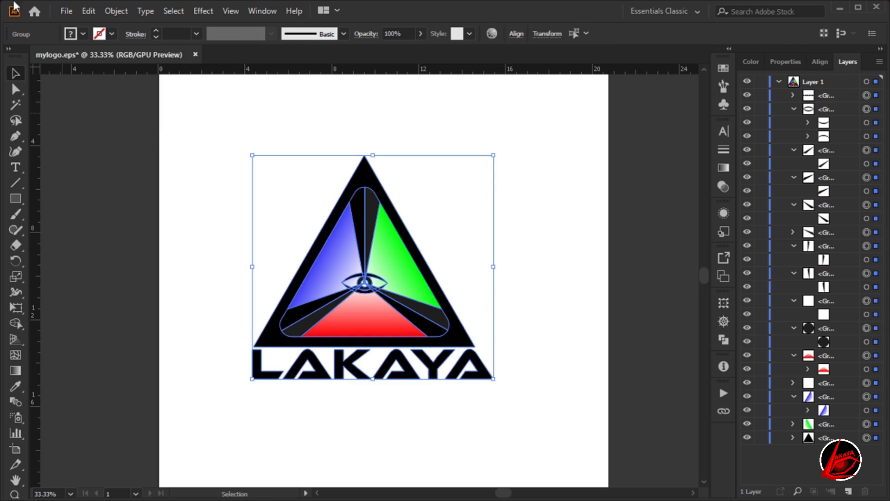
pyautogui.click(115, 11)
pyautogui.click(188, 66)
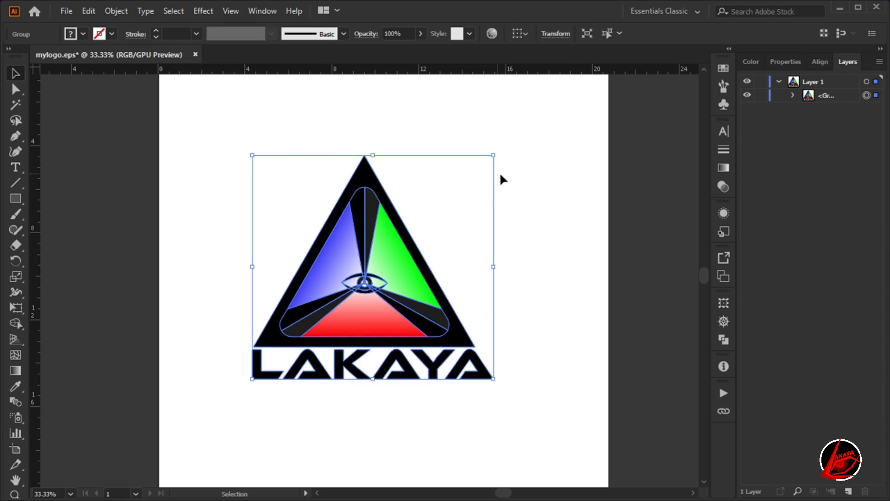
pyautogui.click(571, 180)
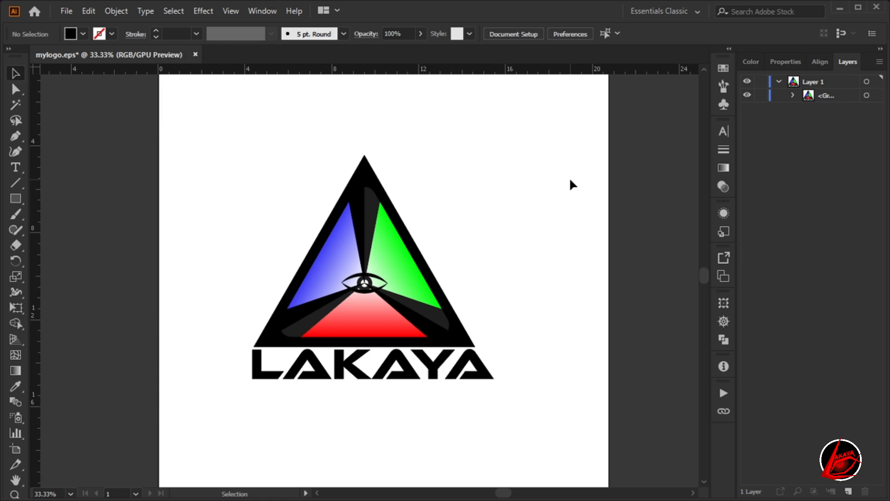
# Find where the Transparency panel can be opened and toggle its visibility
pyautogui.scroll(1, 570, 177)
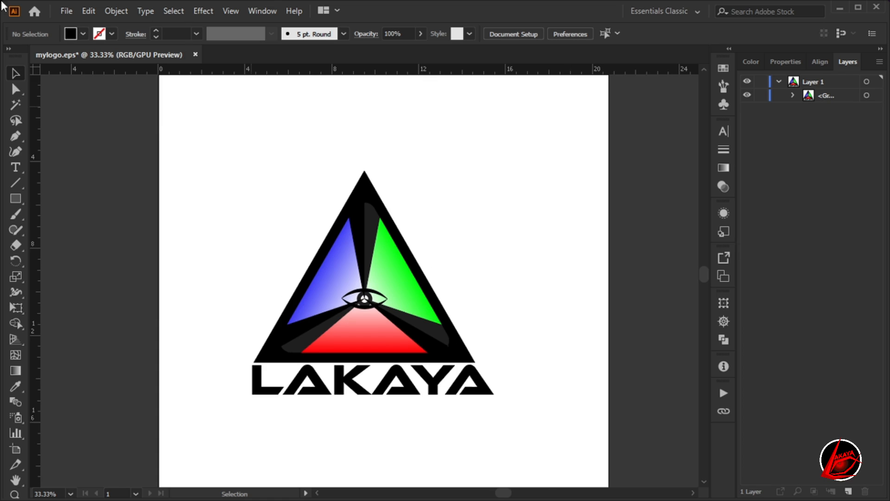
pyautogui.click(268, 10)
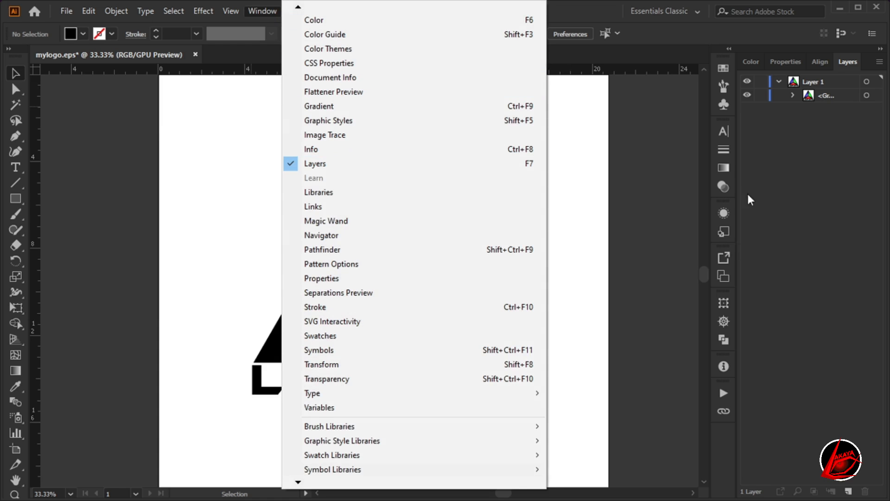
pyautogui.click(720, 182)
pyautogui.click(722, 185)
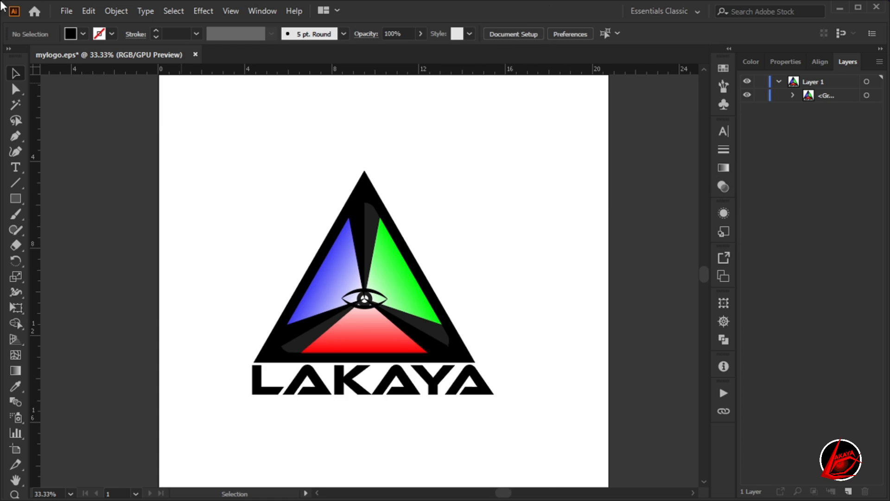
pyautogui.click(267, 10)
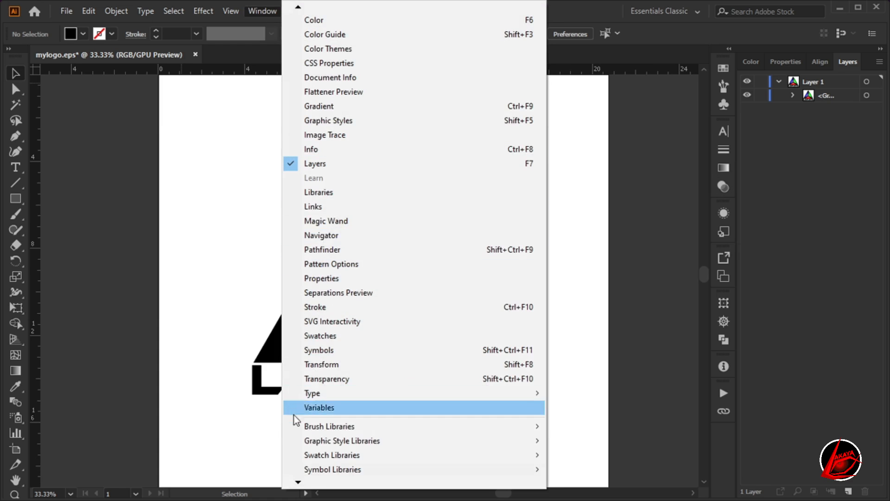
pyautogui.moveTo(298, 484)
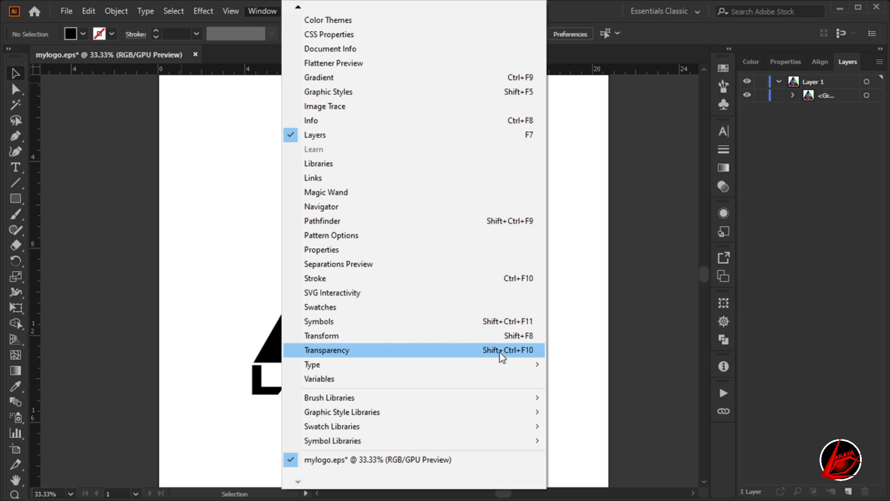
pyautogui.click(722, 188)
pyautogui.click(722, 187)
pyautogui.click(722, 188)
pyautogui.click(723, 188)
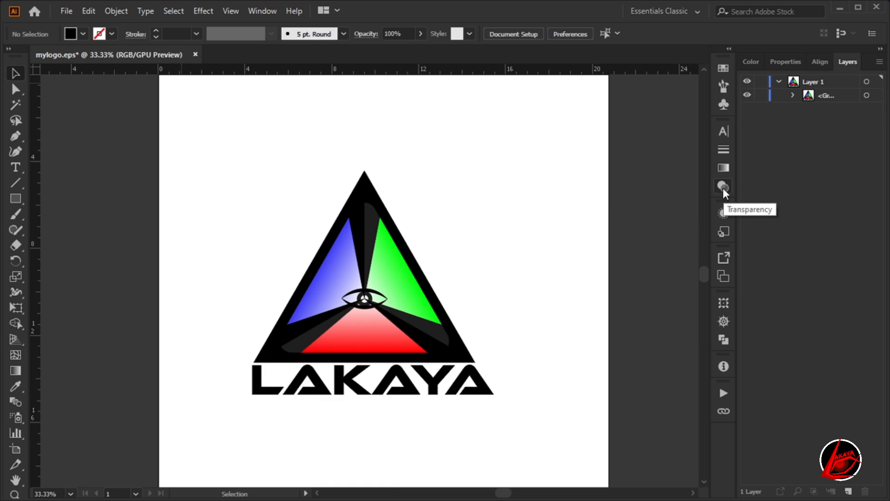
# Draw a black rectangle covering the whole logo and shift it to be horizontally centered over the logo
pyautogui.click(12, 203)
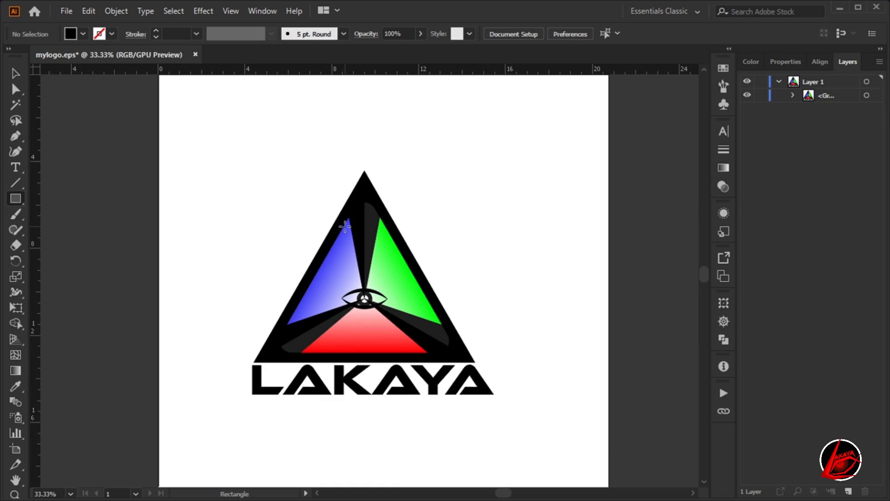
pyautogui.scroll(-2, 345, 227)
pyautogui.moveTo(204, 107); pyautogui.dragTo(564, 413)
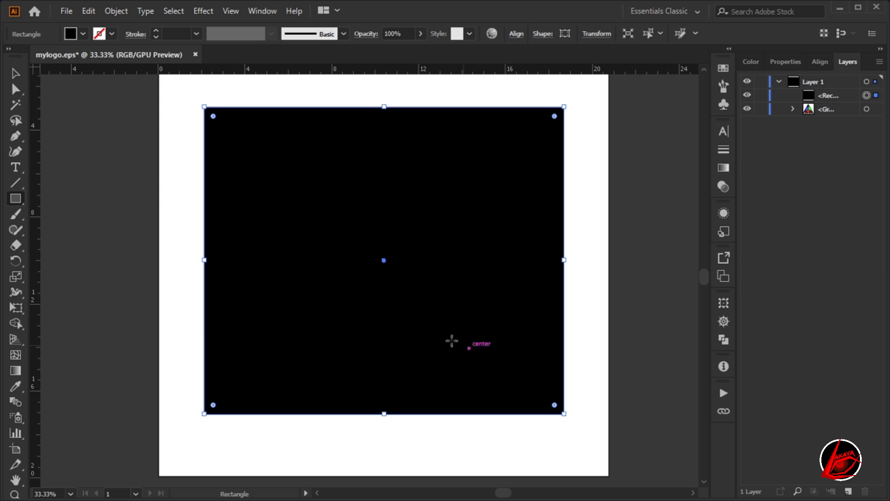
pyautogui.click(13, 79)
pyautogui.moveTo(241, 184); pyautogui.dragTo(251, 199)
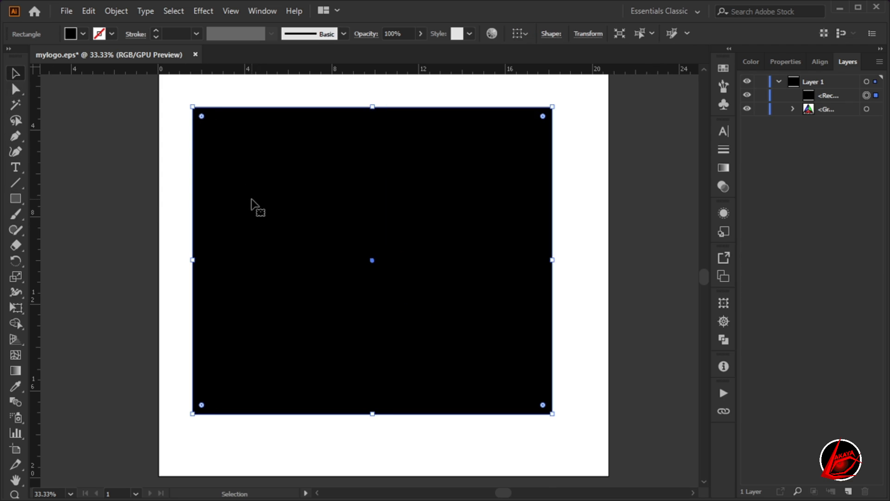
# Fill the black rectangle over the logo with the preset White, Black linear gradient
pyautogui.click(15, 371)
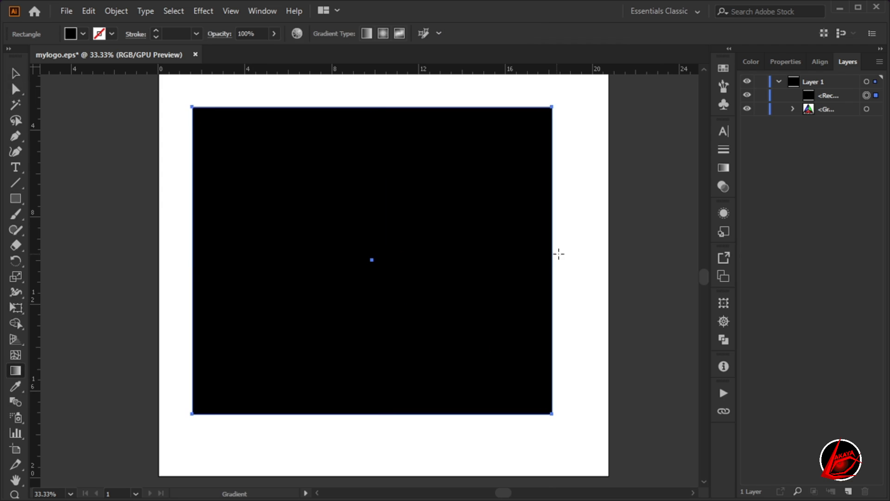
pyautogui.click(724, 167)
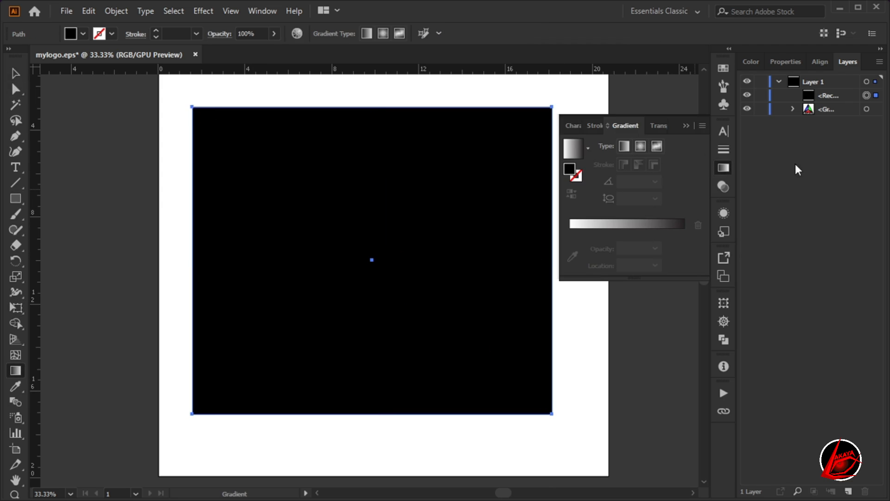
pyautogui.click(588, 148)
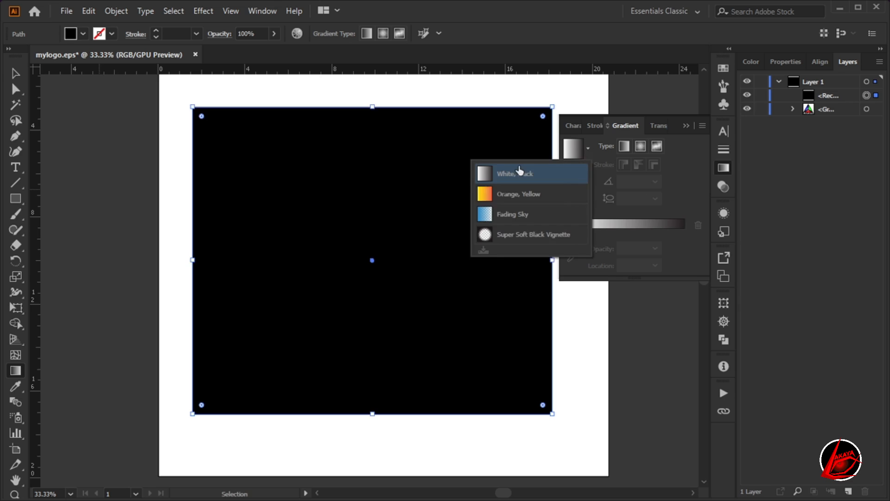
pyautogui.click(541, 173)
pyautogui.press('v')
pyautogui.click(687, 125)
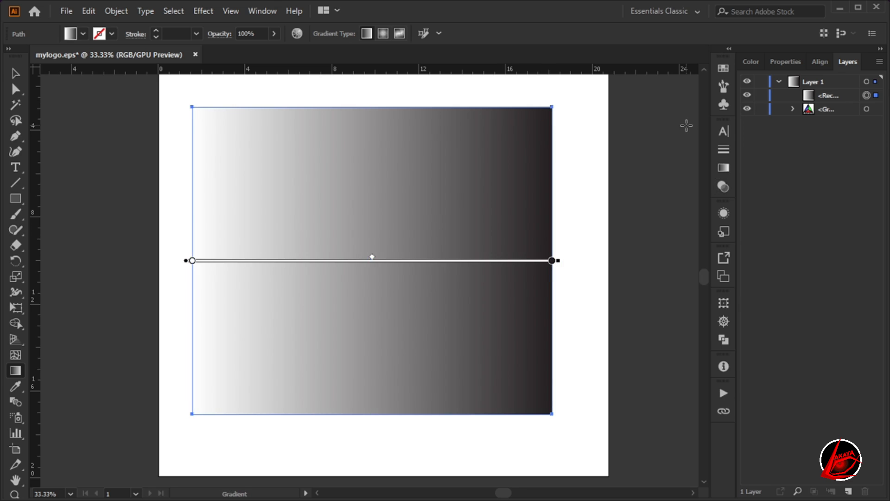
pyautogui.press('g')
pyautogui.scroll(1, 601, 201)
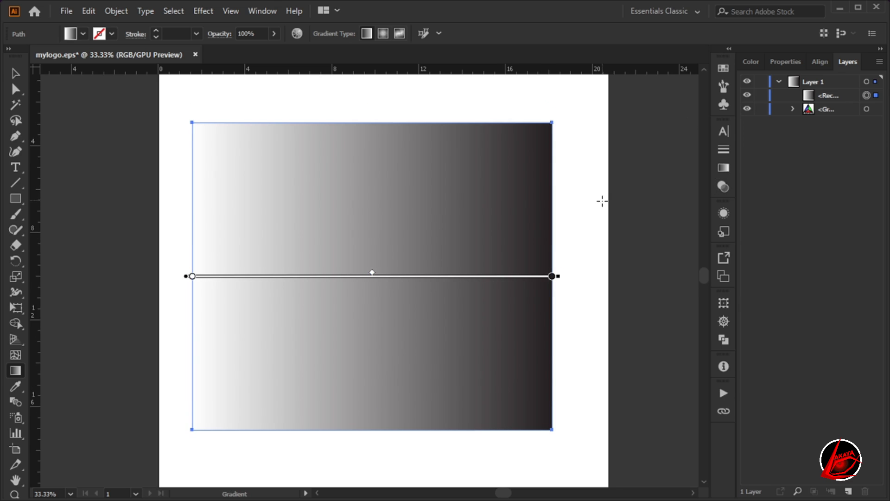
# Shift the gradient rectangle slightly down and to the right, and cut it to the clipboard
pyautogui.click(16, 73)
pyautogui.moveTo(346, 185); pyautogui.dragTo(386, 206)
pyautogui.moveTo(429, 225); pyautogui.dragTo(418, 220)
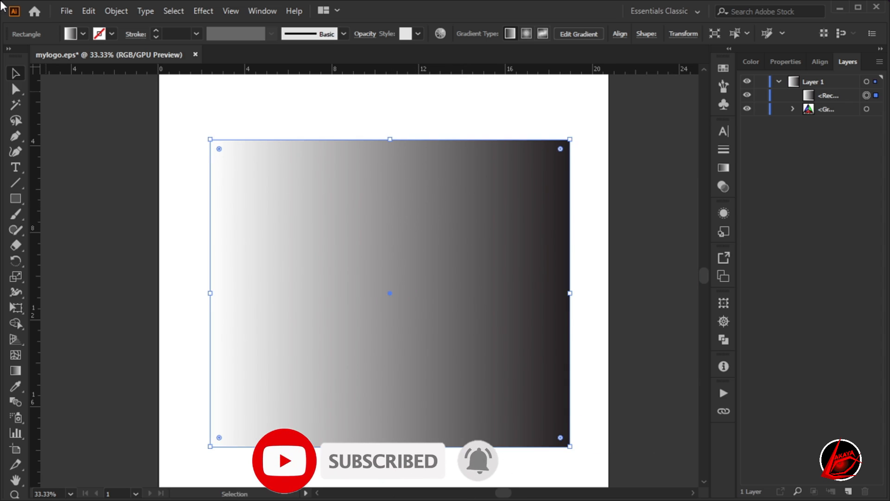
pyautogui.click(88, 12)
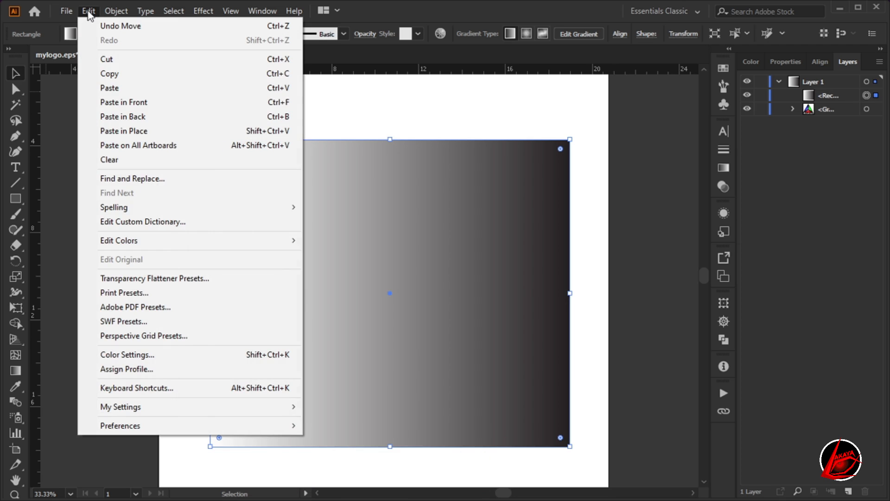
pyautogui.click(135, 60)
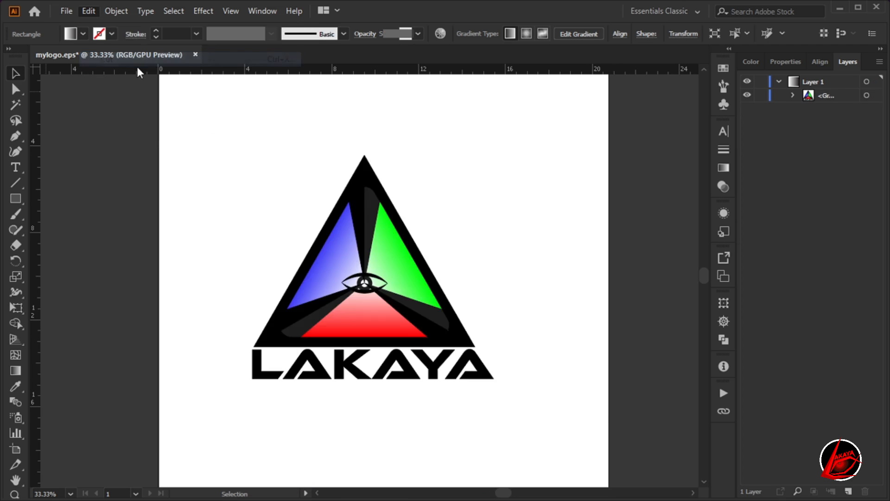
pyautogui.click(673, 409)
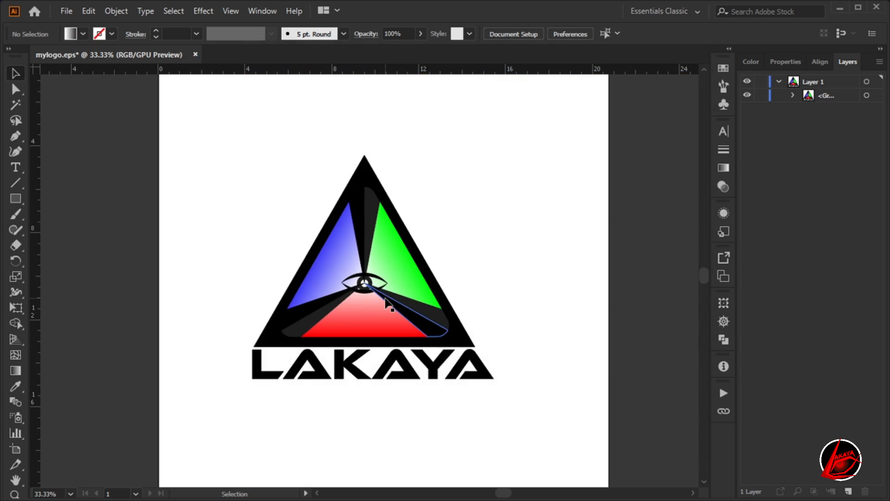
# Create an opacity mask on the grouped LAKAYA logo with Clip on, and nudge the logo slightly to the right
pyautogui.click(390, 263)
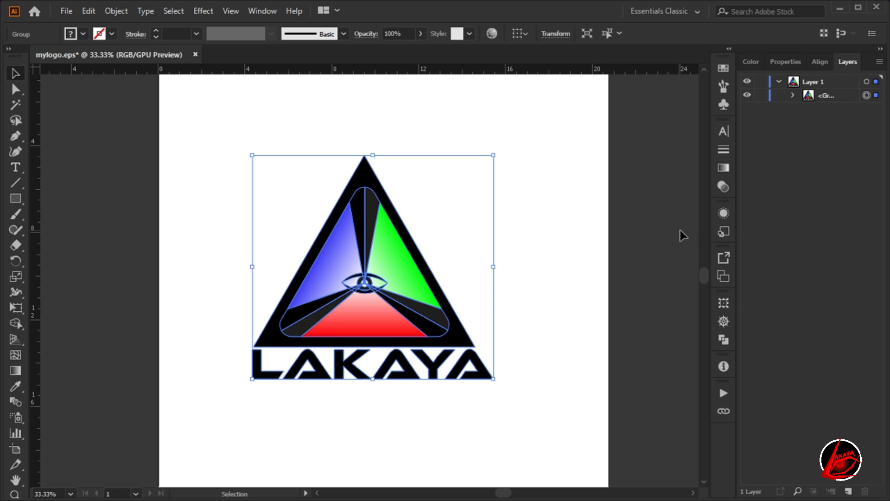
pyautogui.click(729, 184)
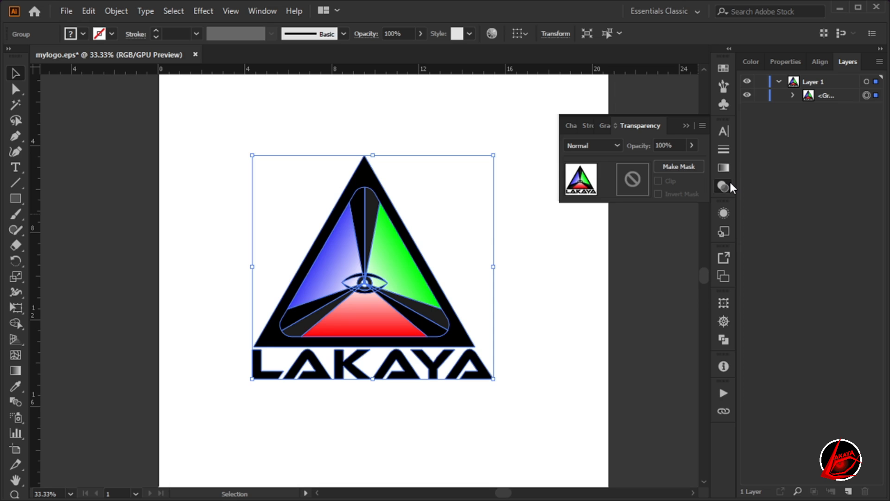
pyautogui.click(691, 168)
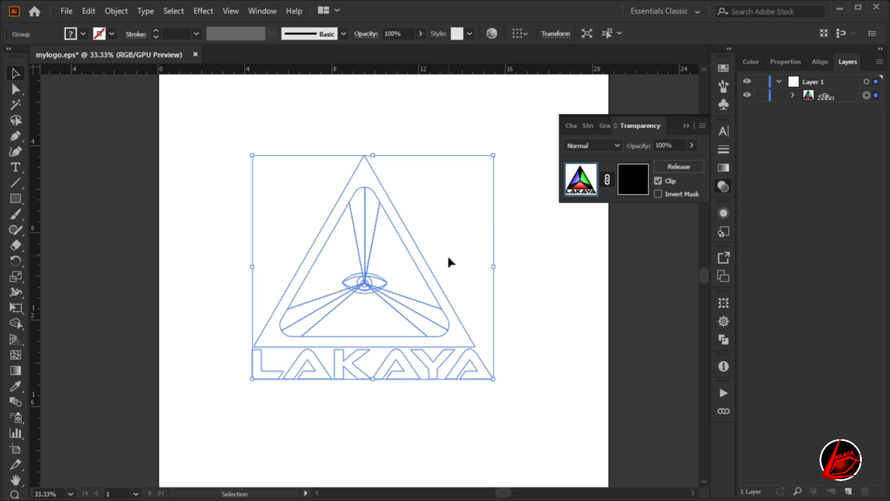
pyautogui.scroll(1, 448, 261)
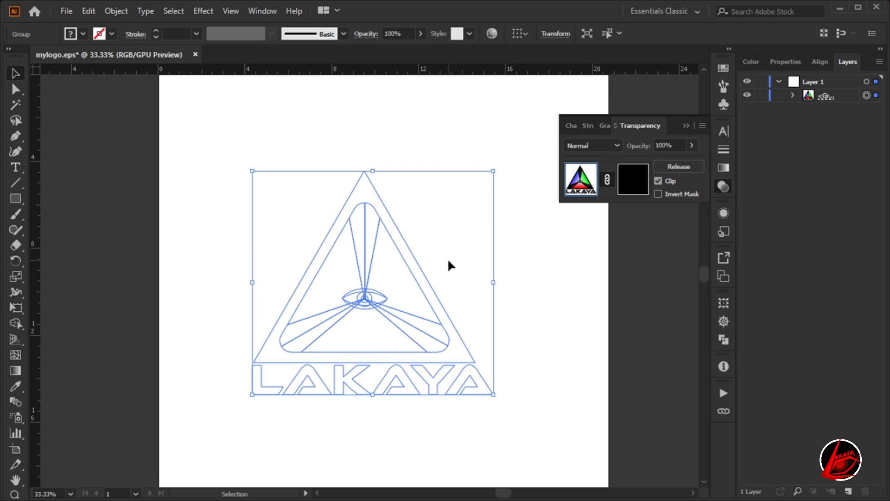
pyautogui.moveTo(423, 257)
pyautogui.mouseDown()
pyautogui.moveTo(411, 263)
pyautogui.moveTo(418, 261)
pyautogui.mouseUp()
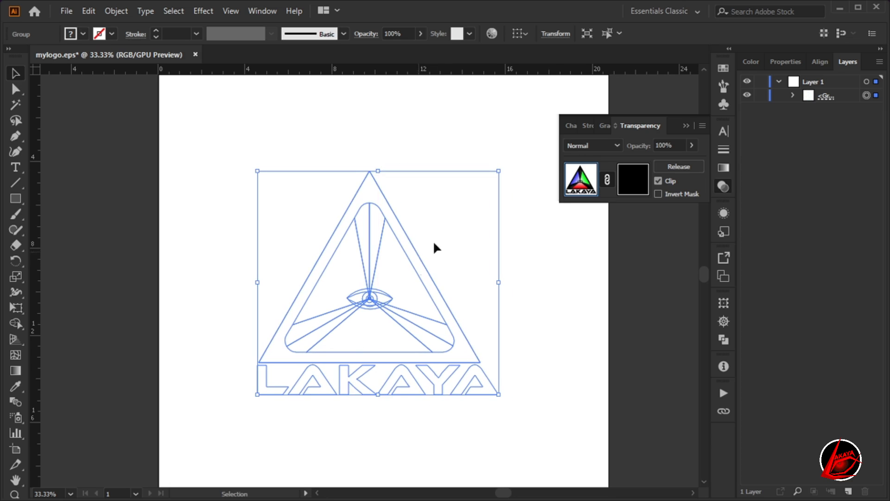
# Paste the gradient rectangle in front inside the logo's opacity mask and adjust its position so it surrounds the whole logo
pyautogui.click(629, 184)
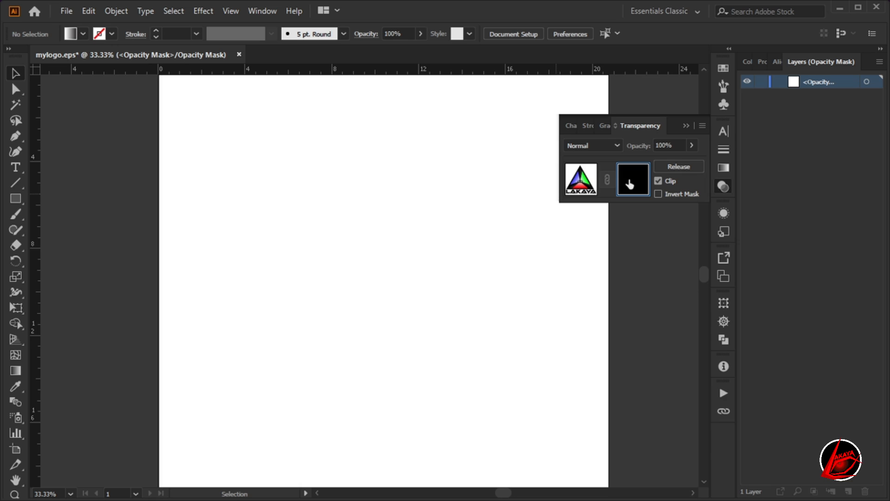
pyautogui.hotkey('ctrl', 'f')
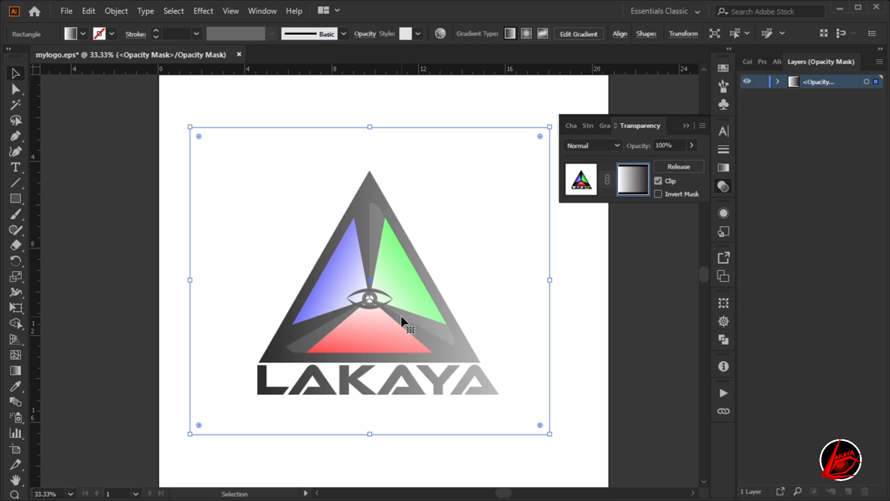
pyautogui.moveTo(444, 319)
pyautogui.mouseDown()
pyautogui.moveTo(442, 341)
pyautogui.moveTo(441, 333)
pyautogui.mouseUp()
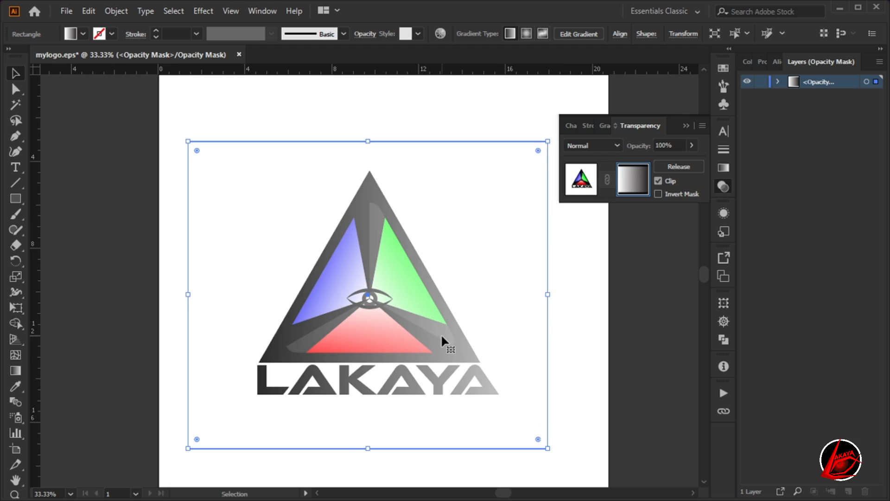
pyautogui.scroll(-1, 441, 333)
pyautogui.scroll(1, 441, 333)
pyautogui.scroll(1, 441, 341)
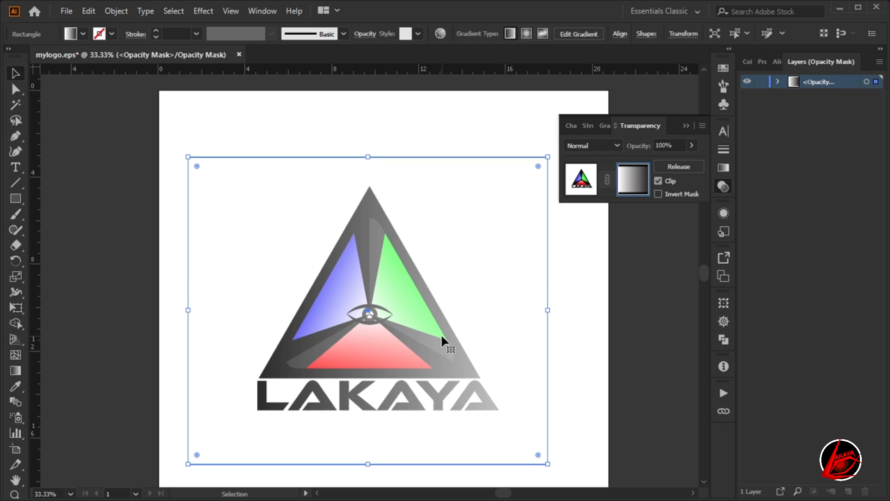
pyautogui.scroll(-1, 388, 112)
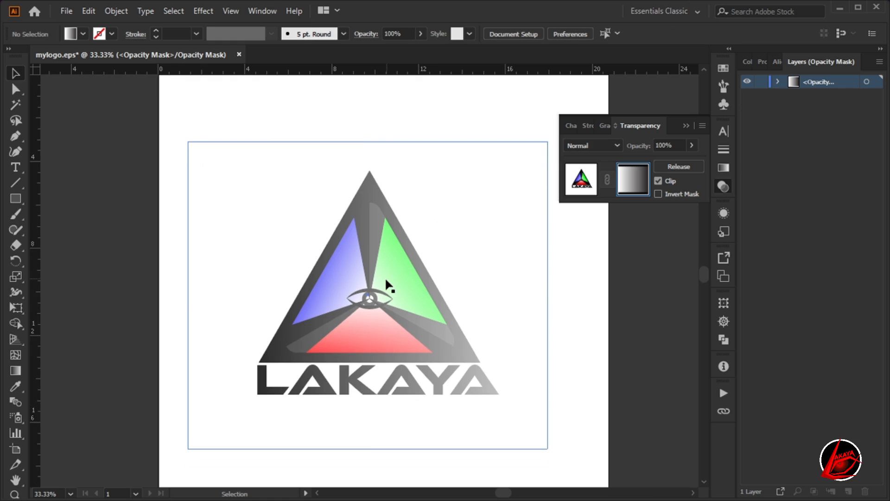
pyautogui.moveTo(465, 314); pyautogui.dragTo(446, 327)
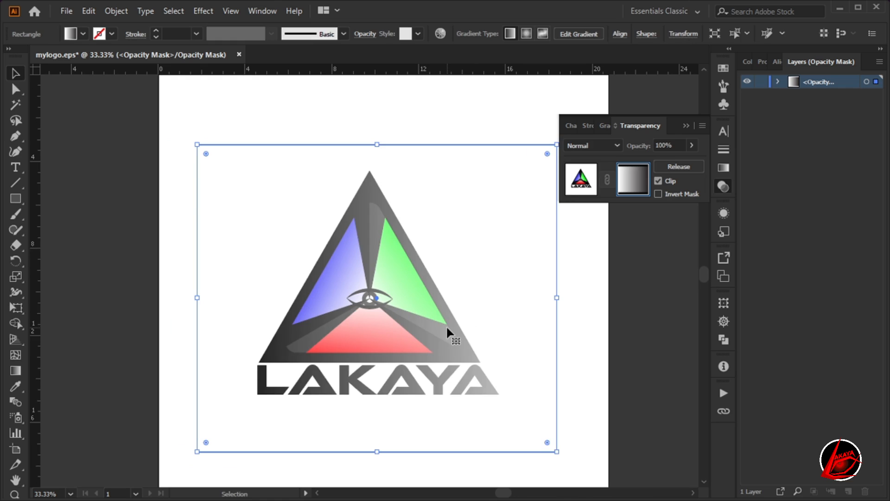
# Move the black stop of the mask rectangle's gradient inward to just past the logo's right edge and adjust the gradient midpoint
pyautogui.click(15, 371)
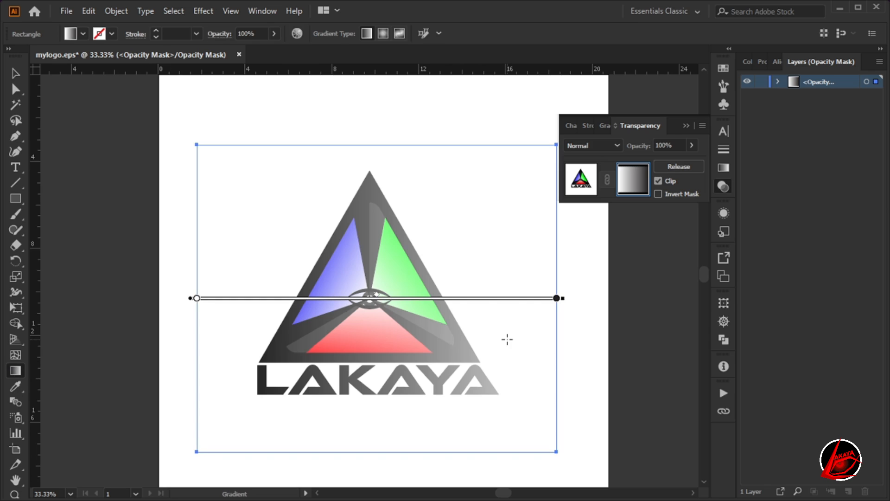
pyautogui.moveTo(556, 301); pyautogui.dragTo(448, 298)
pyautogui.moveTo(323, 295); pyautogui.dragTo(408, 295)
pyautogui.moveTo(411, 297); pyautogui.dragTo(487, 299)
pyautogui.moveTo(431, 297)
pyautogui.mouseDown()
pyautogui.moveTo(398, 292)
pyautogui.moveTo(441, 297)
pyautogui.mouseUp()
pyautogui.moveTo(505, 298); pyautogui.dragTo(508, 297)
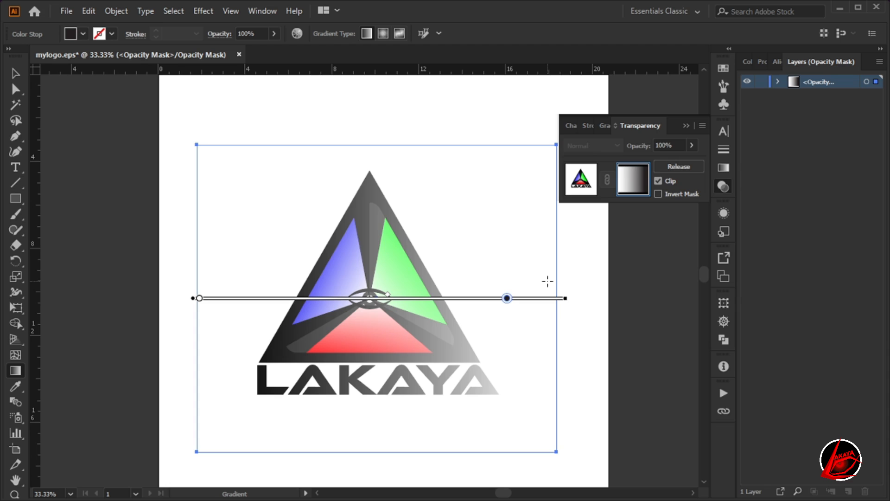
pyautogui.click(15, 73)
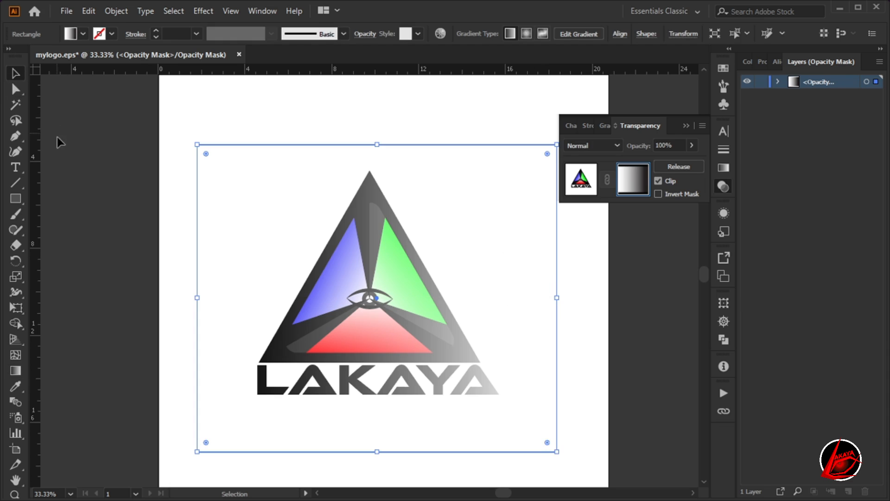
# Try adding a small rectangle with a dark blue fill inside the opacity mask, and undo it
pyautogui.click(585, 258)
pyautogui.click(285, 317)
pyautogui.click(16, 198)
pyautogui.moveTo(172, 97); pyautogui.dragTo(288, 140)
pyautogui.hotkey('ctrl', 'z')
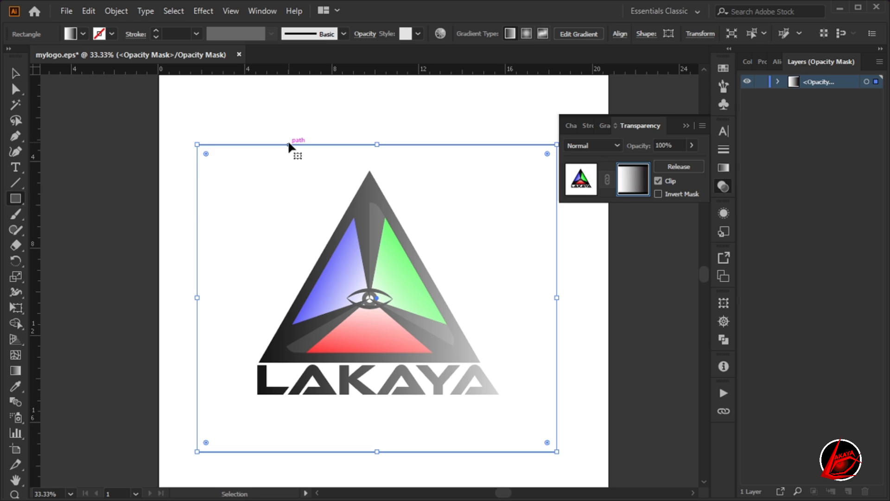
pyautogui.moveTo(182, 104); pyautogui.dragTo(332, 183)
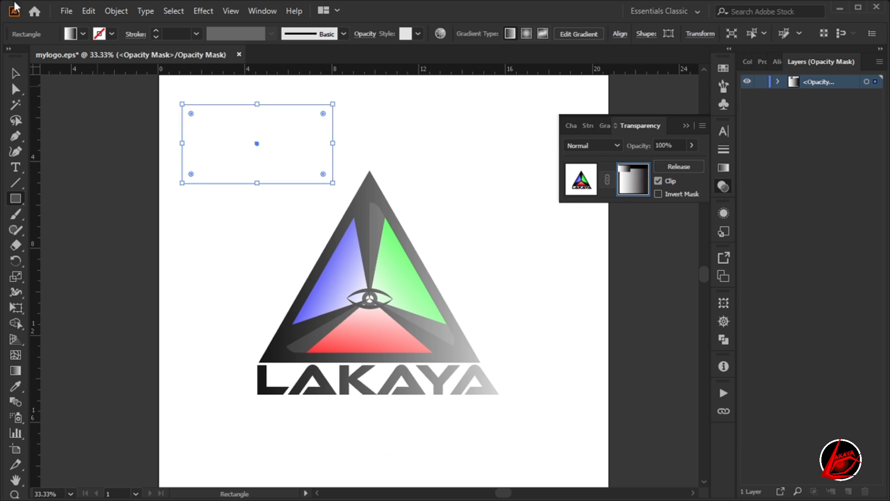
pyautogui.click(83, 33)
pyautogui.click(81, 57)
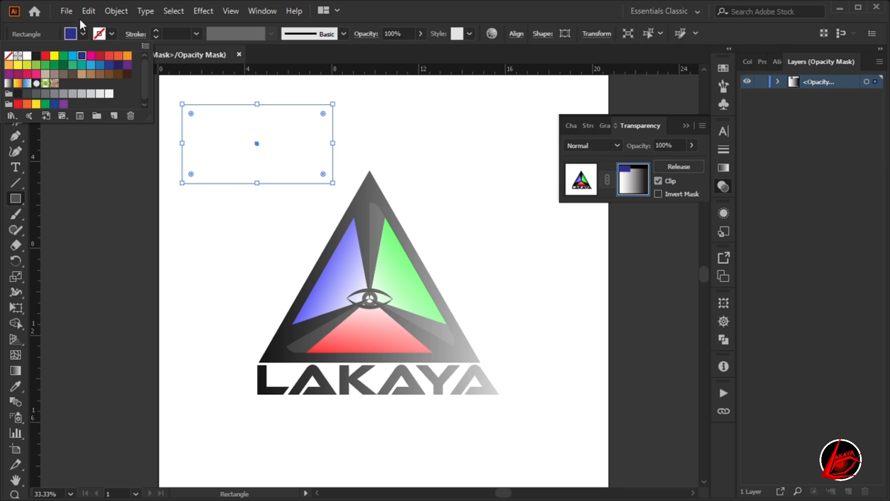
pyautogui.click(80, 35)
pyautogui.hotkey('ctrl', 'z')
pyautogui.hotkey('ctrl', 'z')
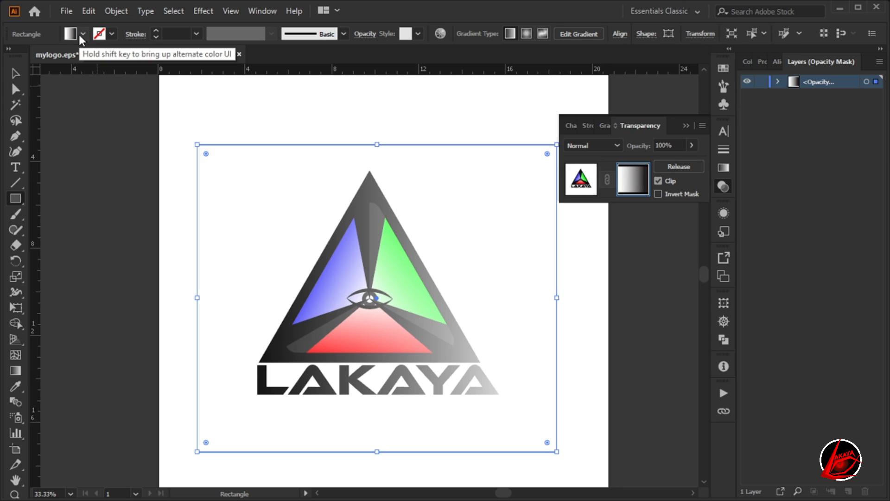
pyautogui.click(15, 73)
pyautogui.click(86, 145)
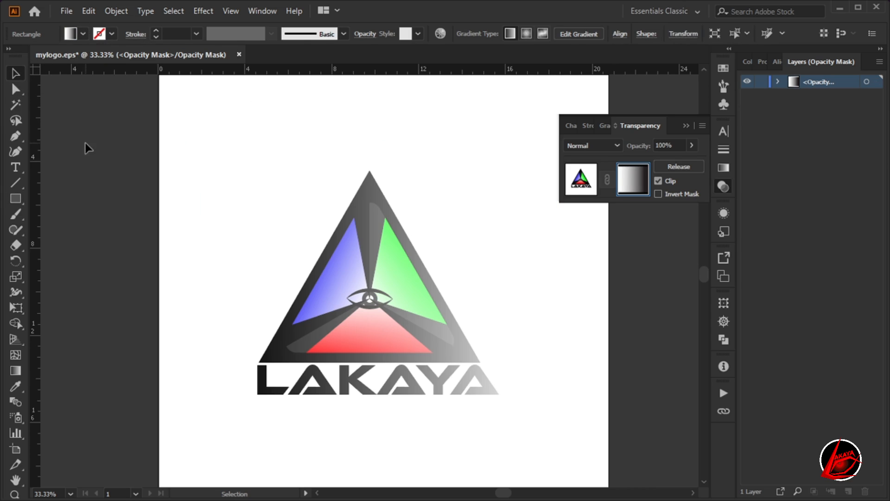
# Toggle the Transparency panel's visibility and leave the opacity mask to return to editing the logo artwork
pyautogui.click(726, 185)
pyautogui.click(725, 186)
pyautogui.click(725, 185)
pyautogui.click(726, 185)
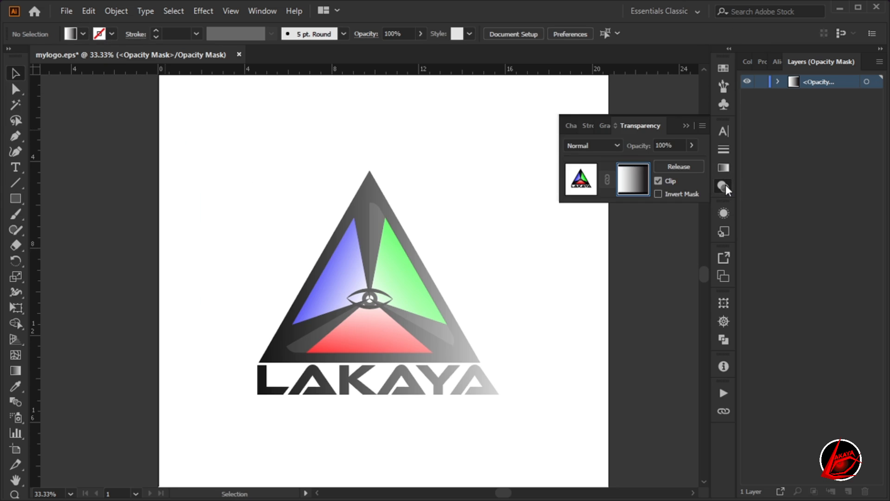
pyautogui.click(580, 189)
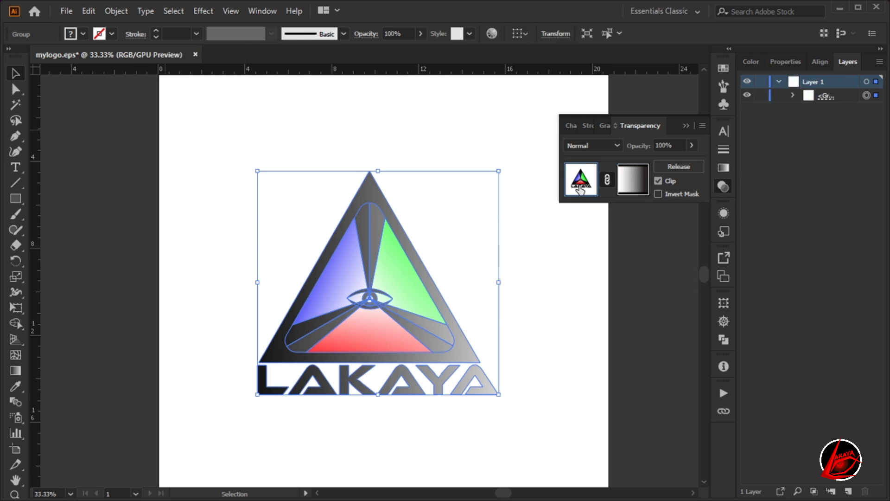
# Compare the layer contents of the logo artwork with those of its opacity mask, ending on the artwork
pyautogui.click(626, 180)
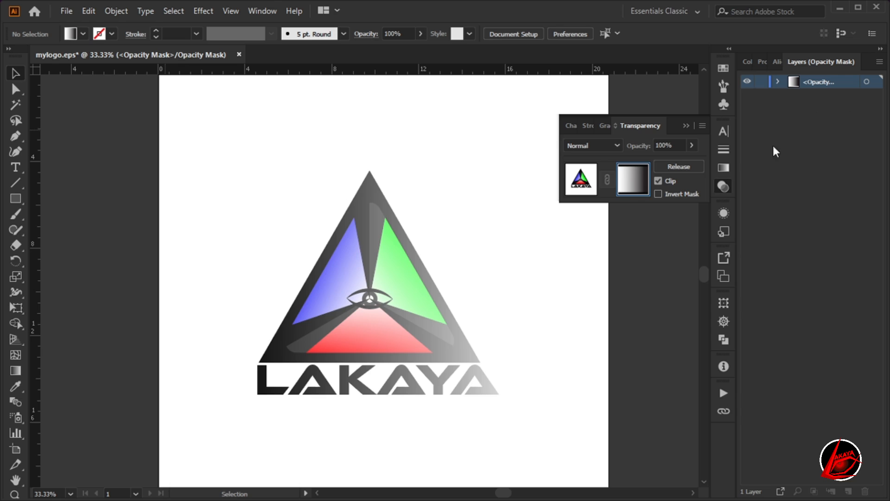
pyautogui.click(588, 184)
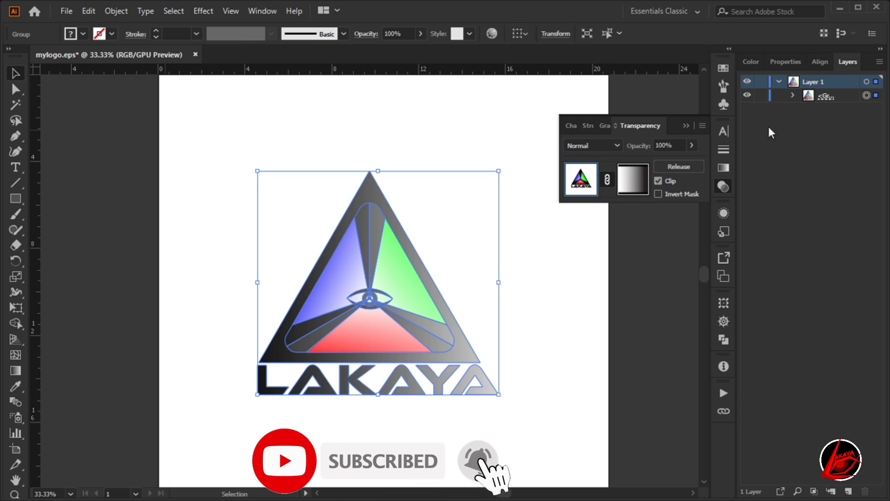
pyautogui.click(792, 94)
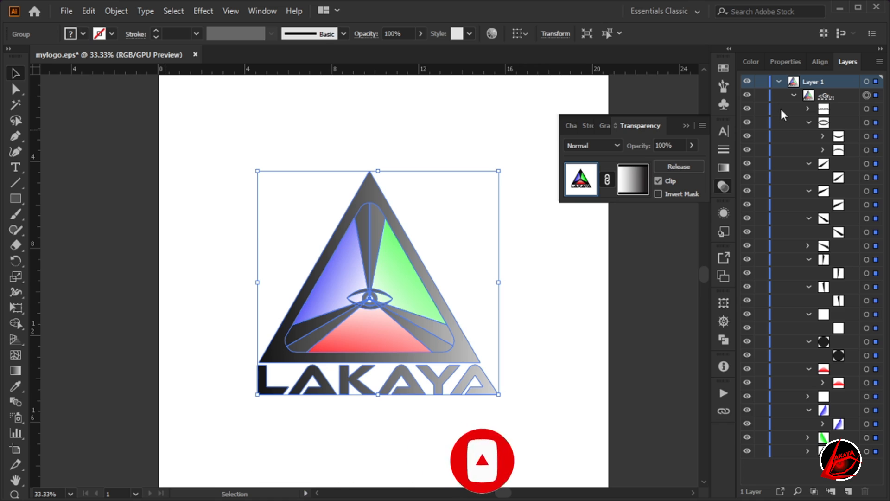
pyautogui.click(780, 81)
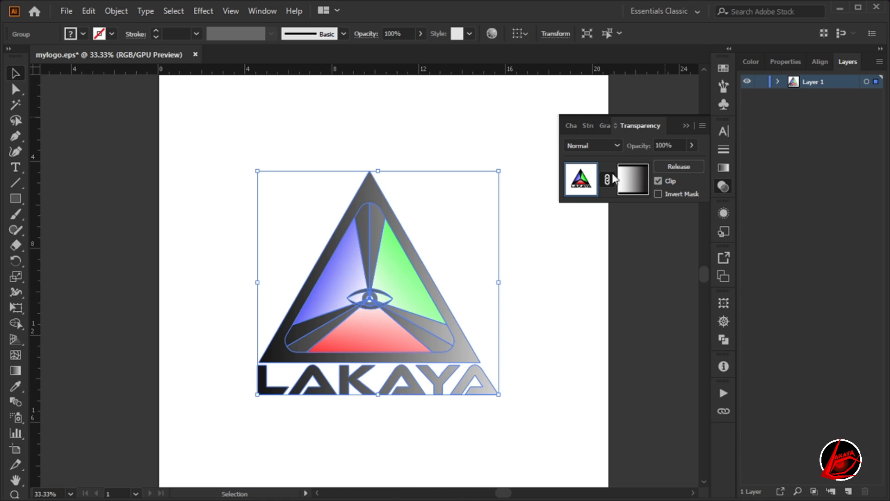
pyautogui.click(647, 182)
pyautogui.click(778, 82)
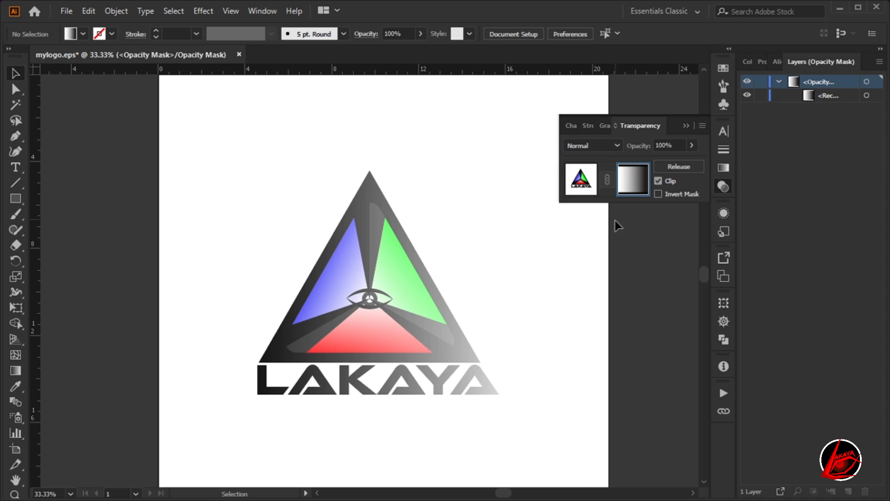
pyautogui.click(571, 187)
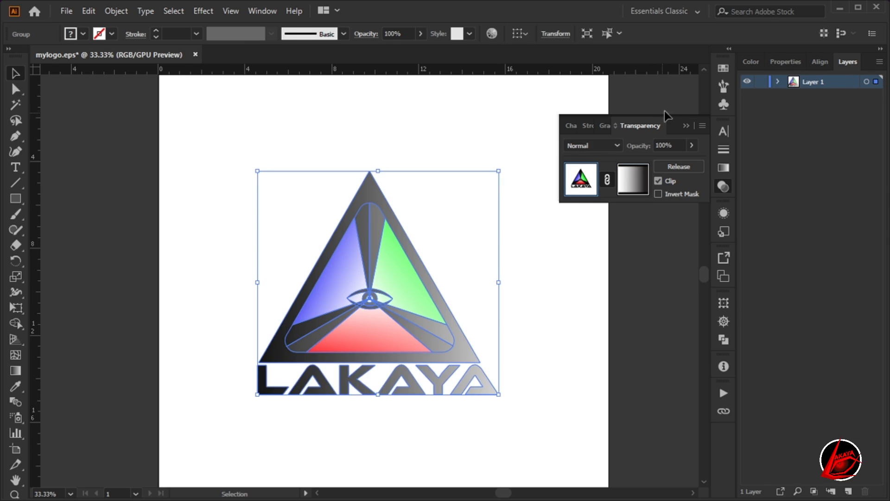
# Collapse the Transparency panel and move the masked logo around the artboard, leaving it near the upper center
pyautogui.click(685, 125)
pyautogui.click(777, 83)
pyautogui.click(777, 82)
pyautogui.moveTo(436, 283); pyautogui.dragTo(363, 197)
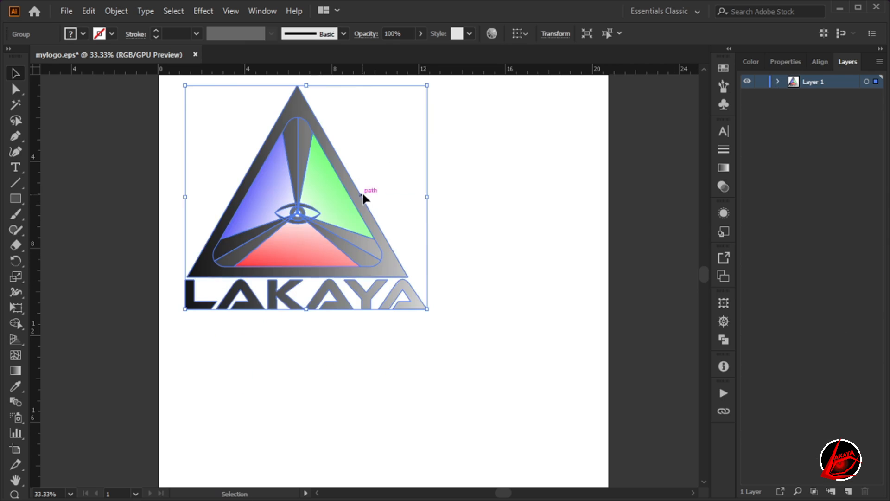
pyautogui.moveTo(416, 234); pyautogui.dragTo(389, 295)
pyautogui.moveTo(390, 295); pyautogui.dragTo(441, 280)
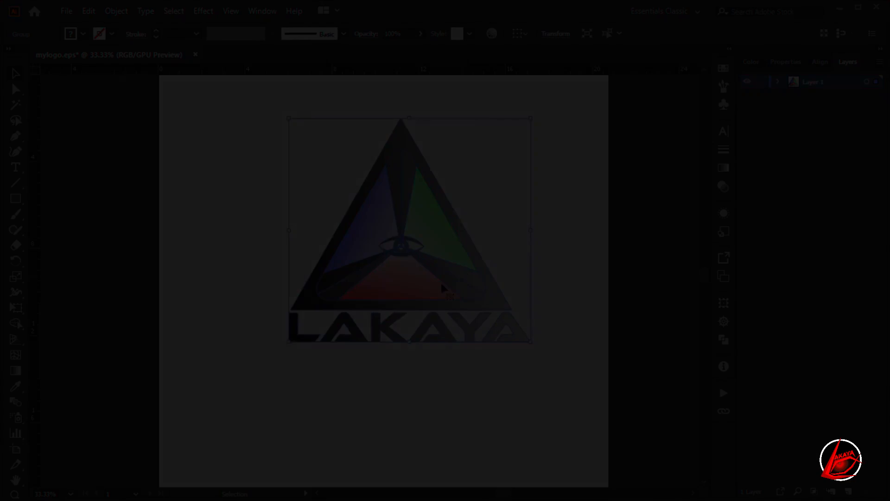